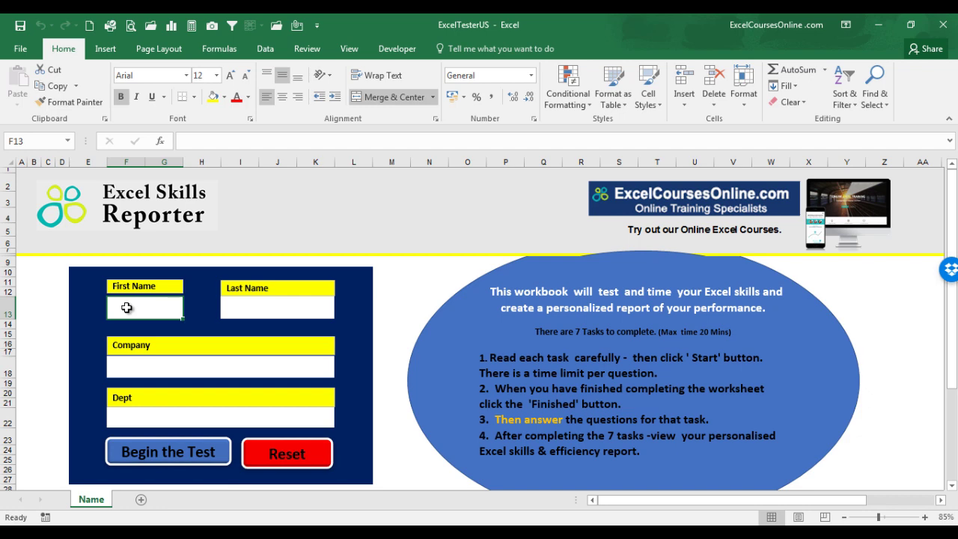
# Enter the test-taker's first and last name on the Name sheet, then begin the test.
pyautogui.click(240, 312)
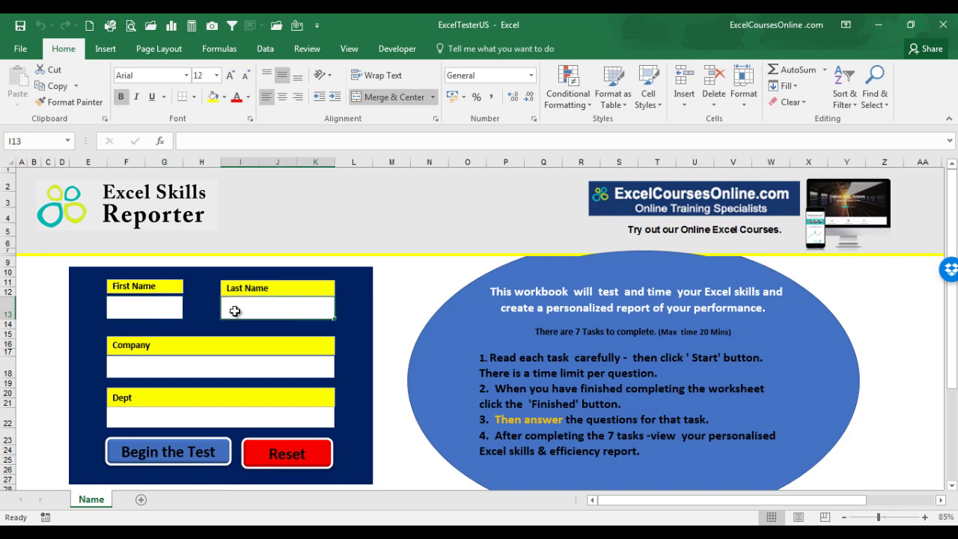
pyautogui.click(141, 311)
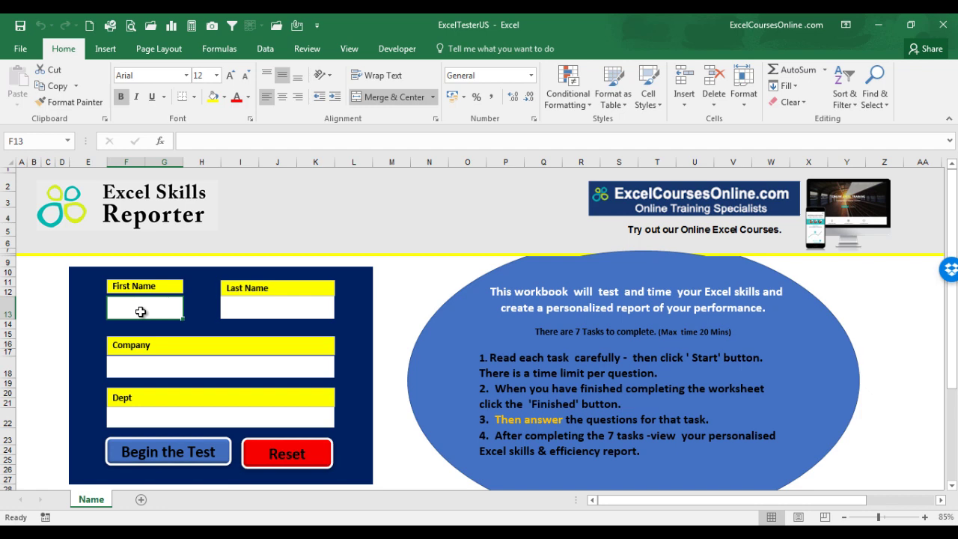
pyautogui.write('Joe')
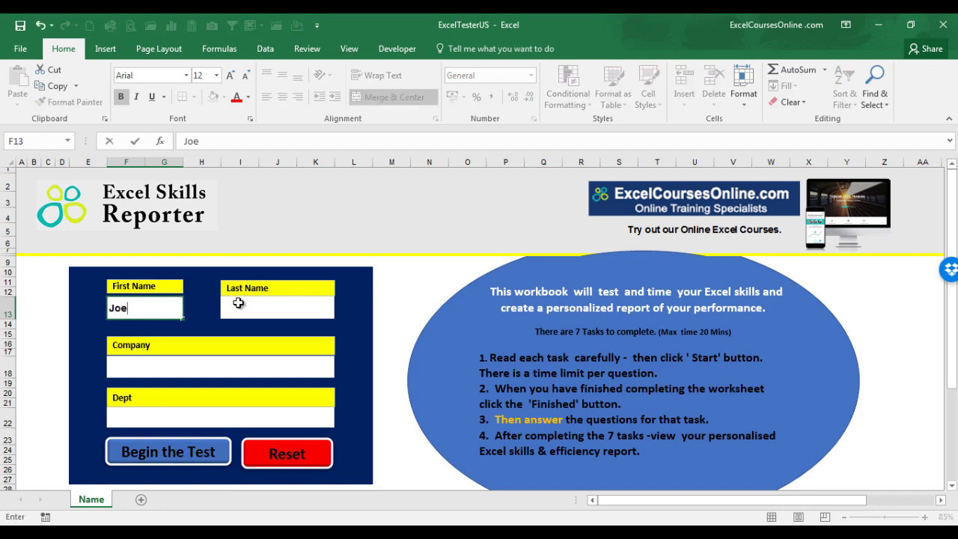
pyautogui.click(238, 303)
pyautogui.write('Soap')
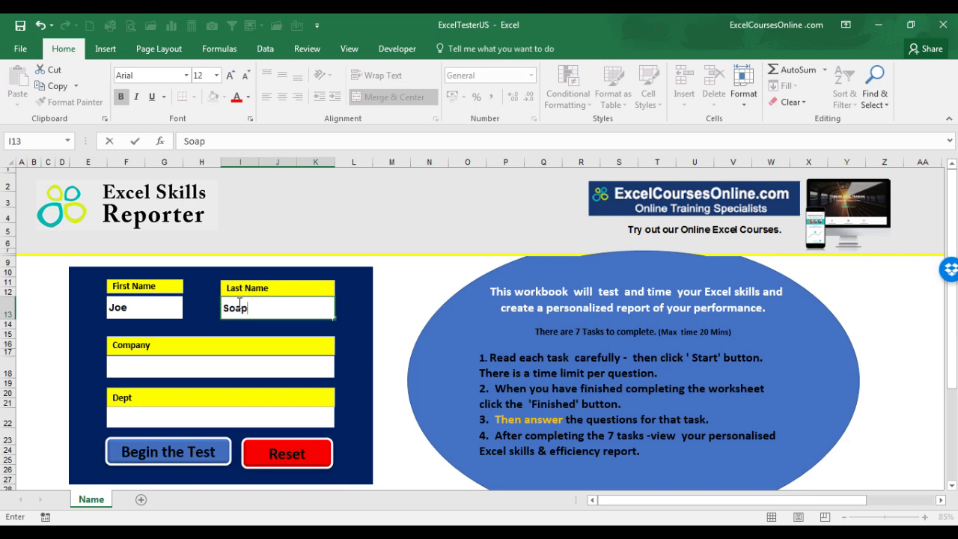
pyautogui.press('Return')
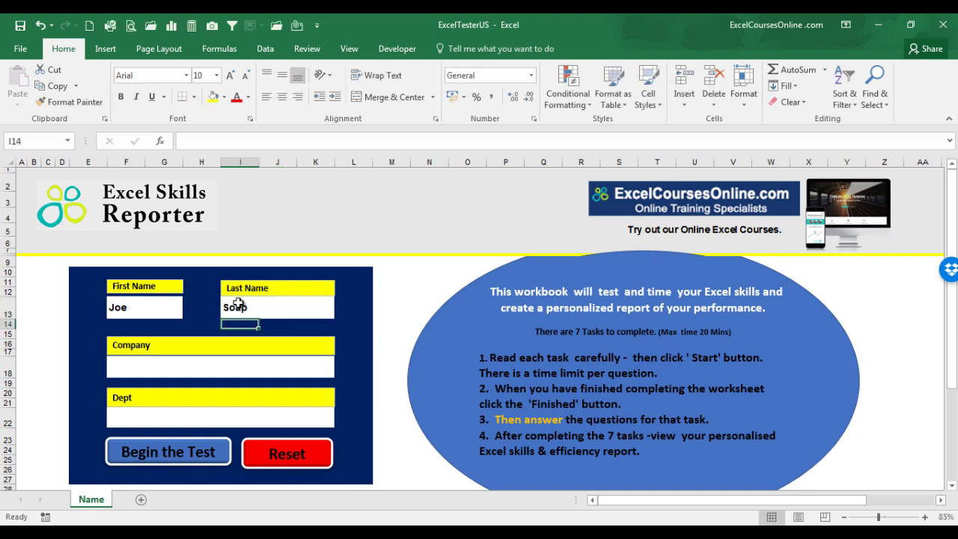
pyautogui.click(171, 453)
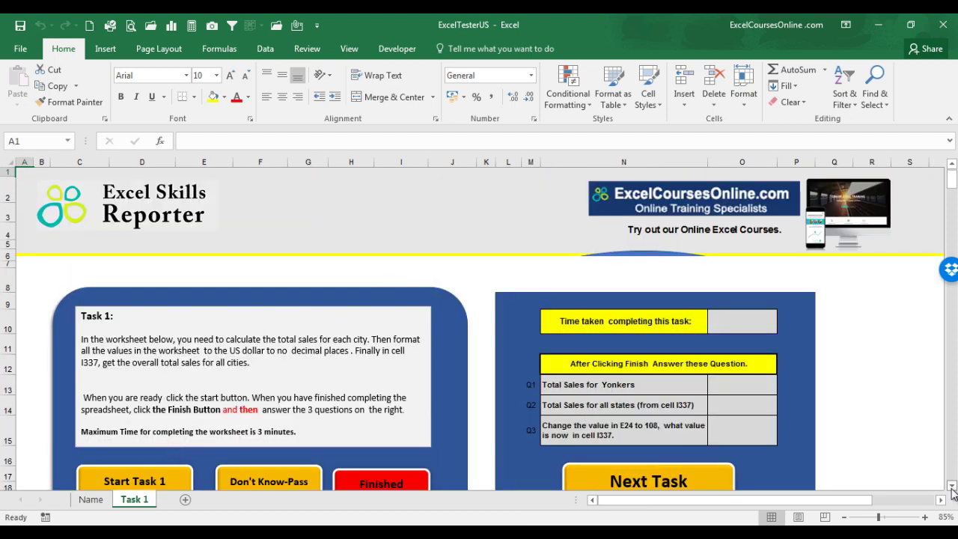
# Review the Task 1 instructions and city sales table, then start the Task 1 timer.
pyautogui.click(953, 486)
pyautogui.click(952, 485)
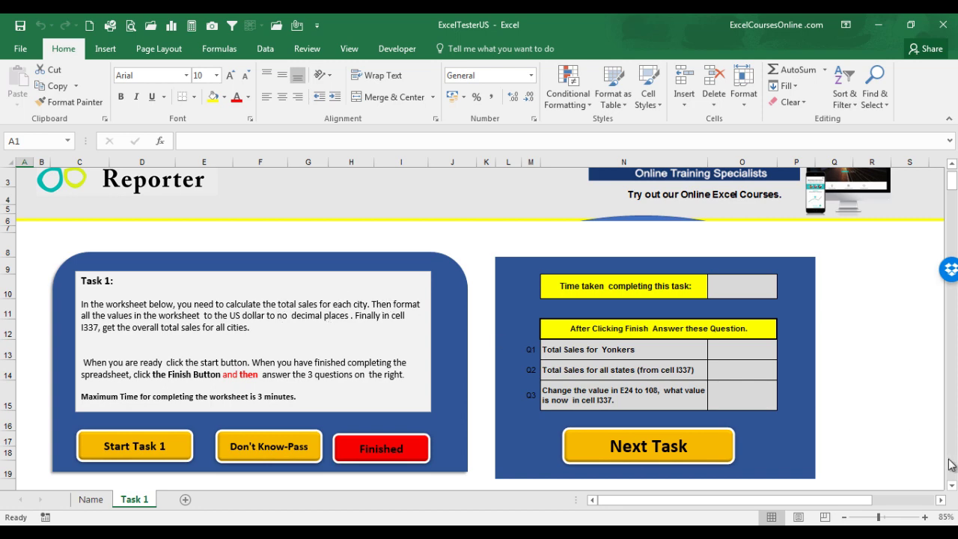
pyautogui.scroll(-6, 950, 461)
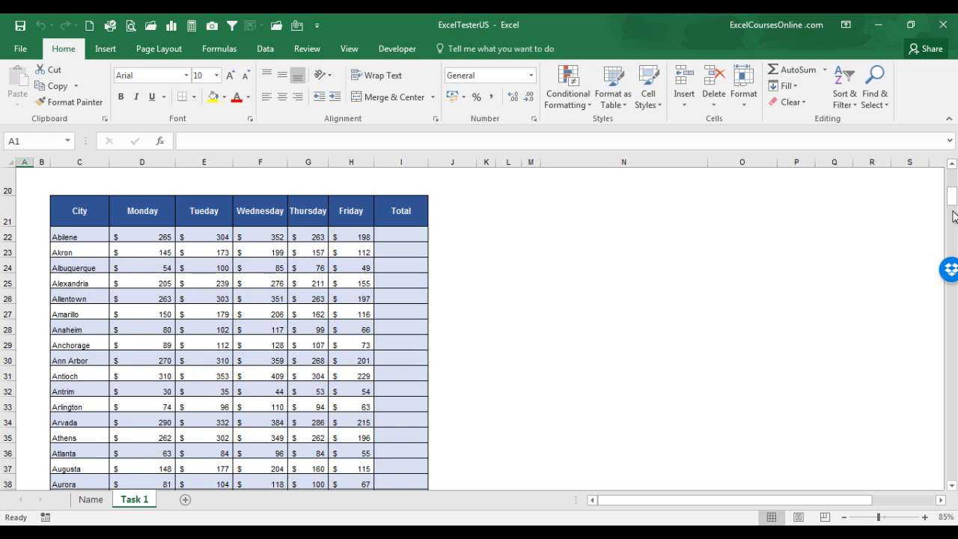
pyautogui.scroll(6, 953, 189)
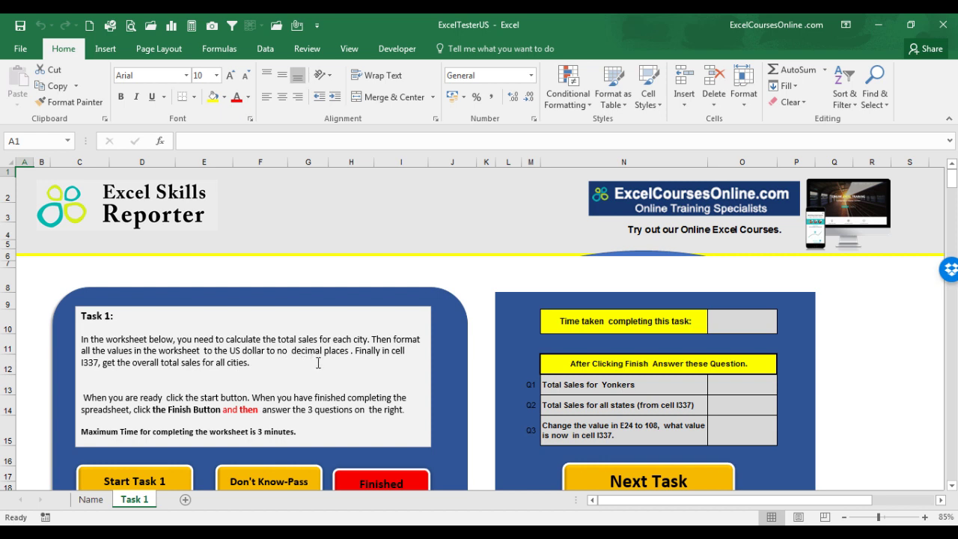
pyautogui.click(952, 488)
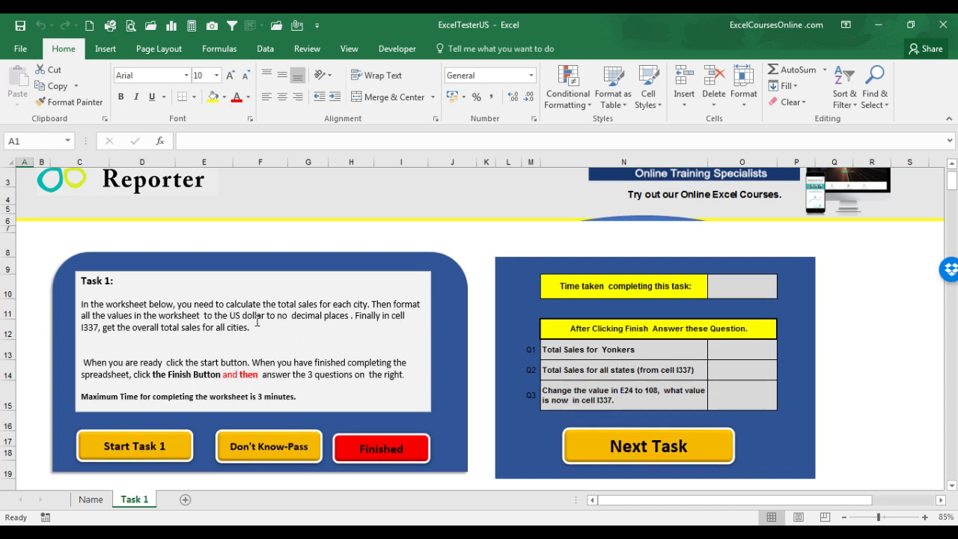
pyautogui.click(133, 453)
# Fill the Total column with SUM formulas from I22 down (Abilene 1381.50).
pyautogui.scroll(-4, 953, 490)
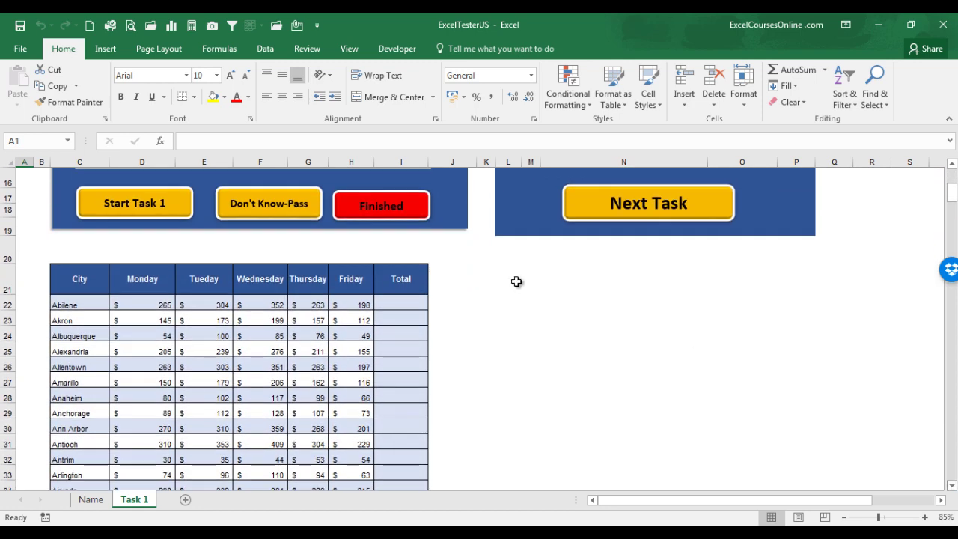
pyautogui.click(385, 305)
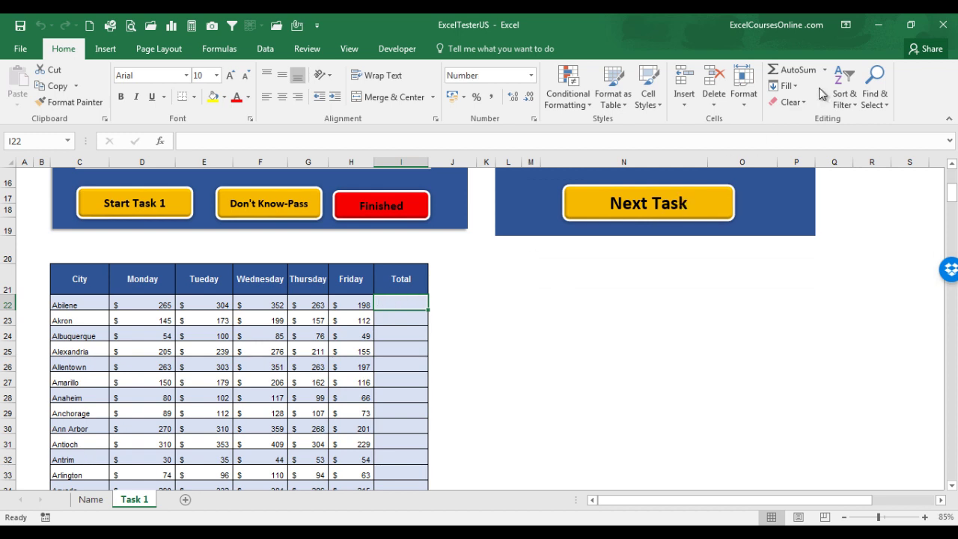
pyautogui.click(797, 70)
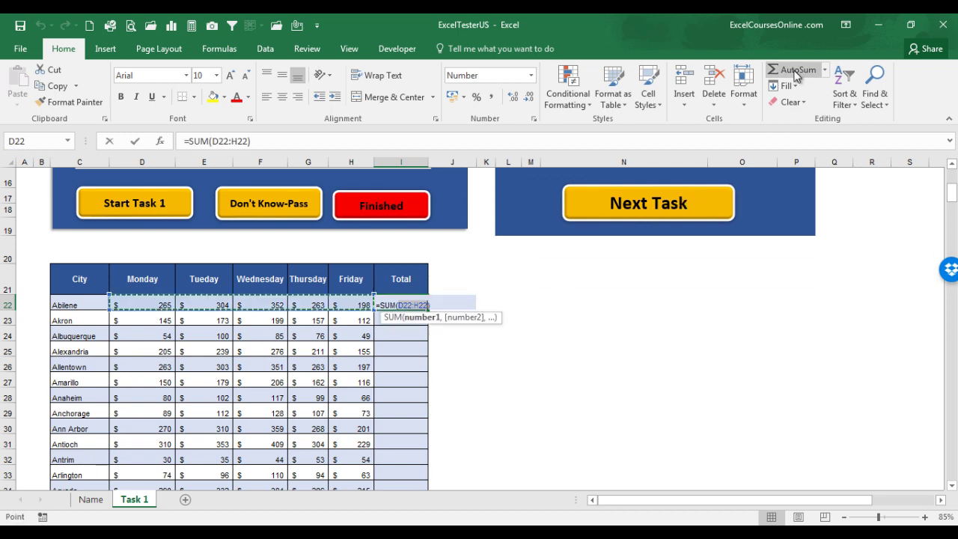
pyautogui.press('Return')
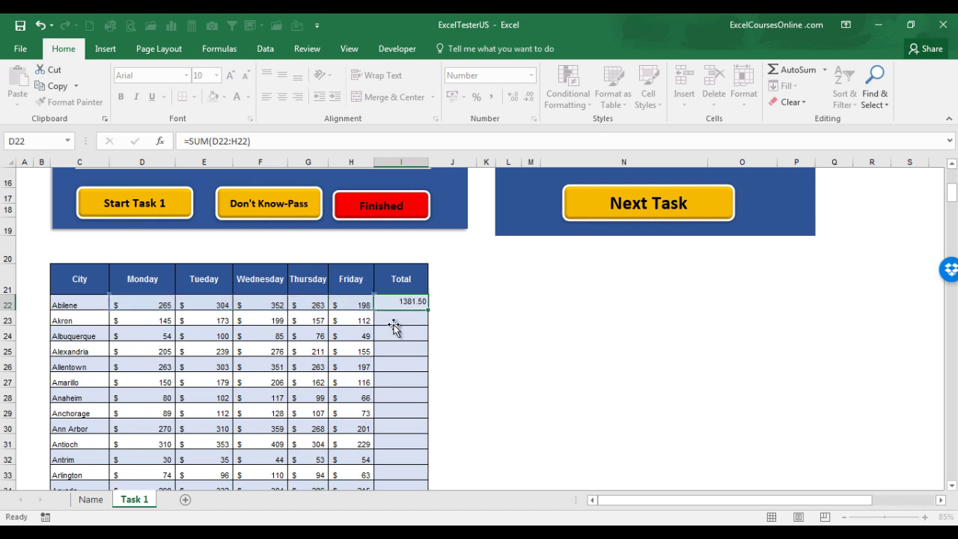
pyautogui.click(406, 305)
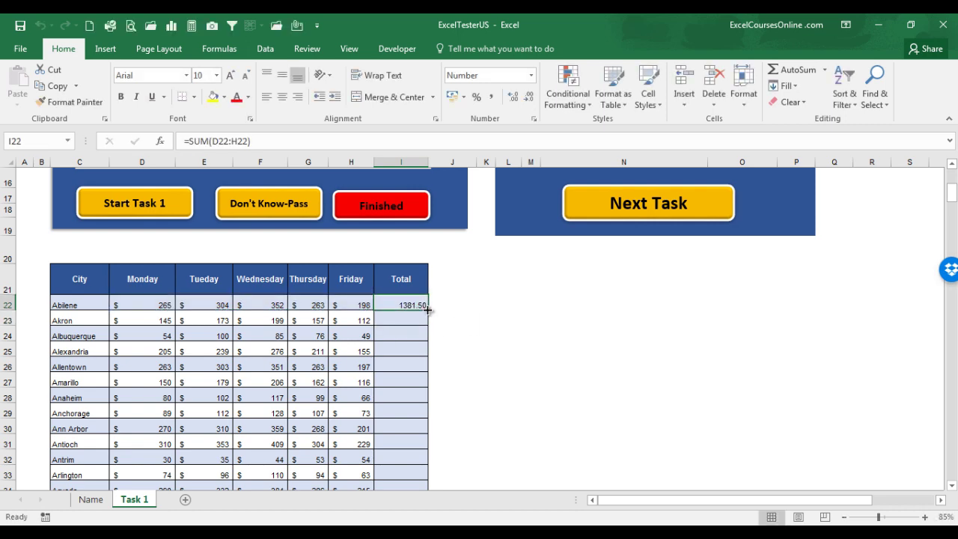
pyautogui.doubleClick(427, 312)
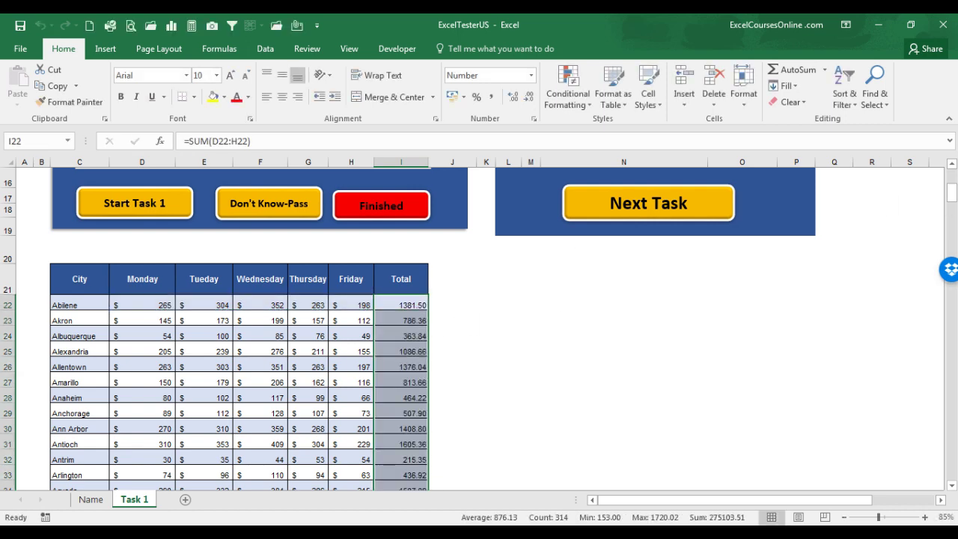
pyautogui.moveTo(953, 192); pyautogui.dragTo(953, 184)
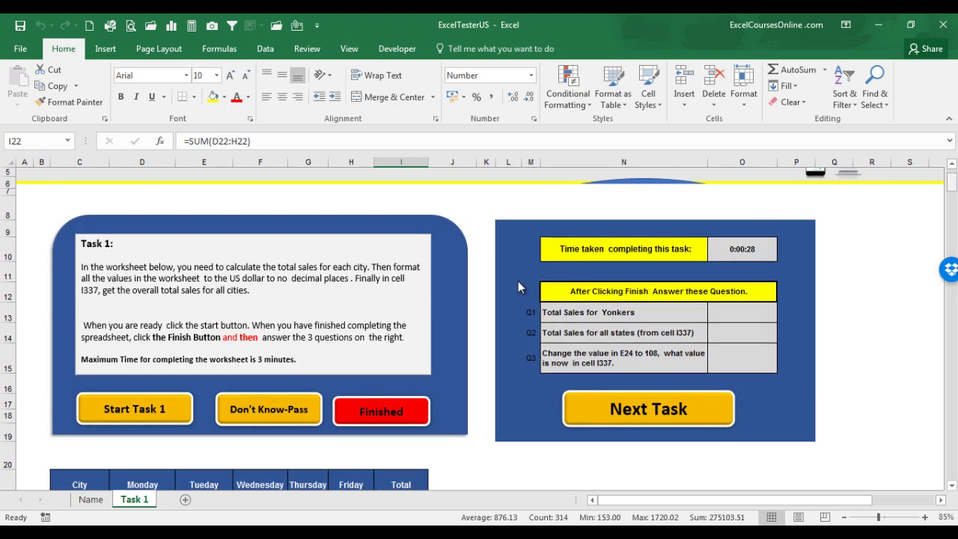
# Finish Task 1 with its timer stopped at 0:00:32, and select the Yonkers Q1 answer cell.
pyautogui.click(372, 411)
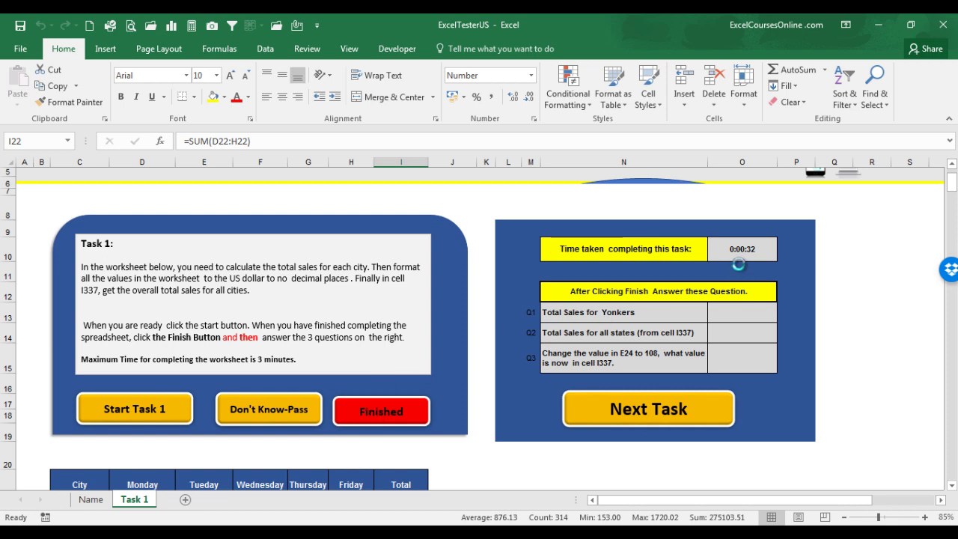
pyautogui.click(737, 314)
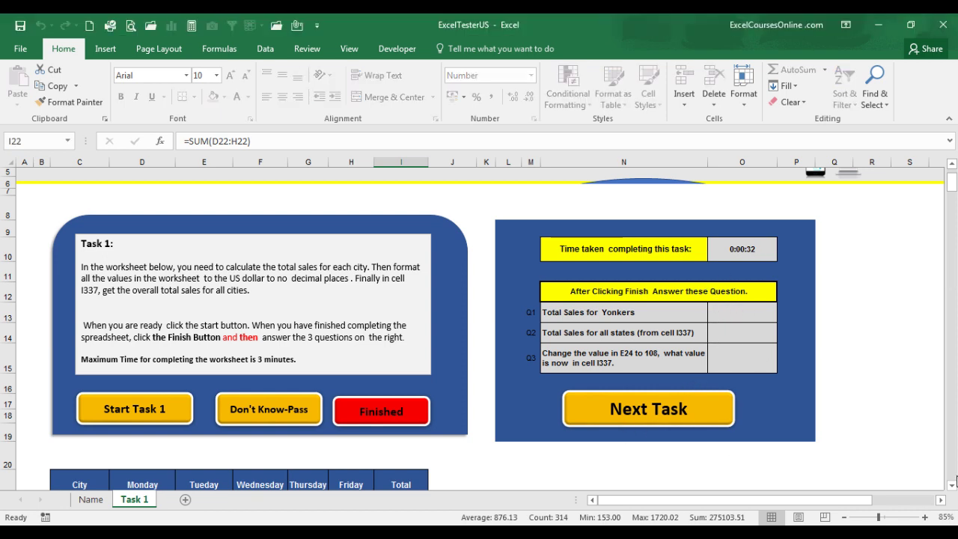
pyautogui.scroll(-1, 954, 482)
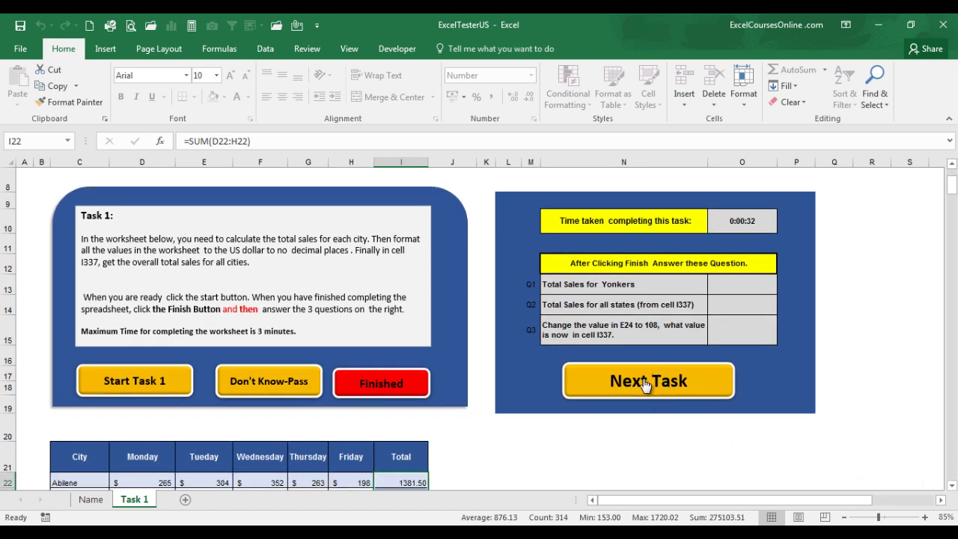
# Move past Task 1, run Task 2 start to finish, and continue to the Task 7 sheet.
pyautogui.click(645, 382)
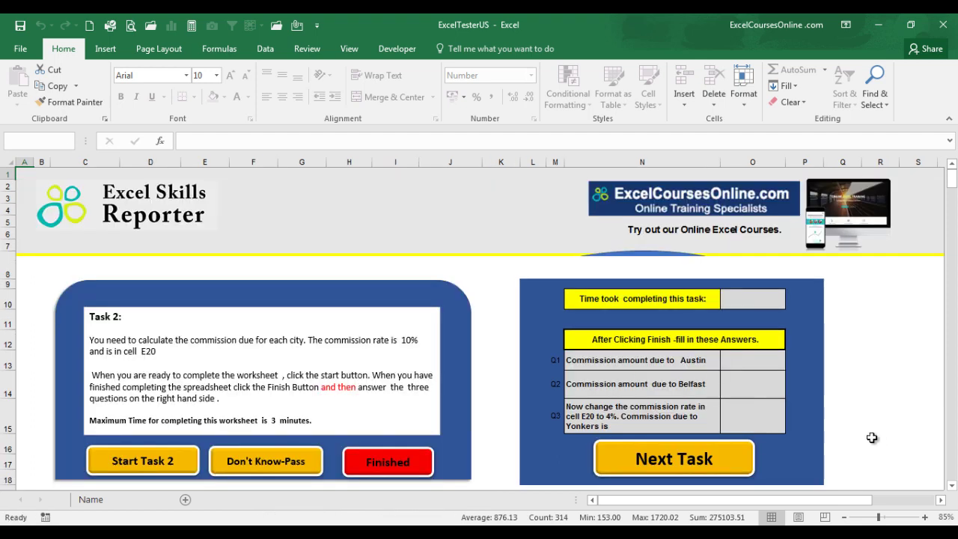
pyautogui.click(952, 486)
pyautogui.click(952, 486)
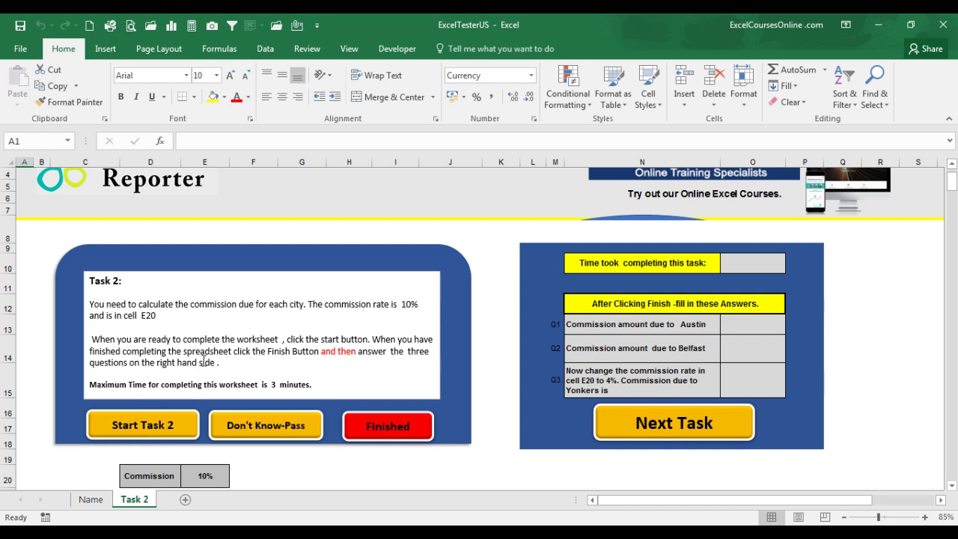
pyautogui.click(146, 426)
pyautogui.click(395, 433)
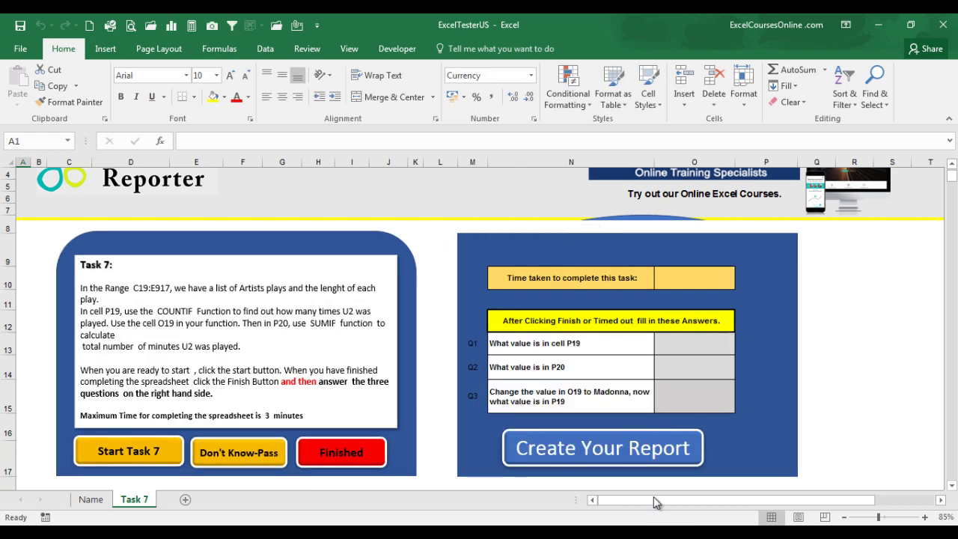
# Start and finish Task 7, then create the Student Report sheet.
pyautogui.click(463, 441)
pyautogui.click(149, 458)
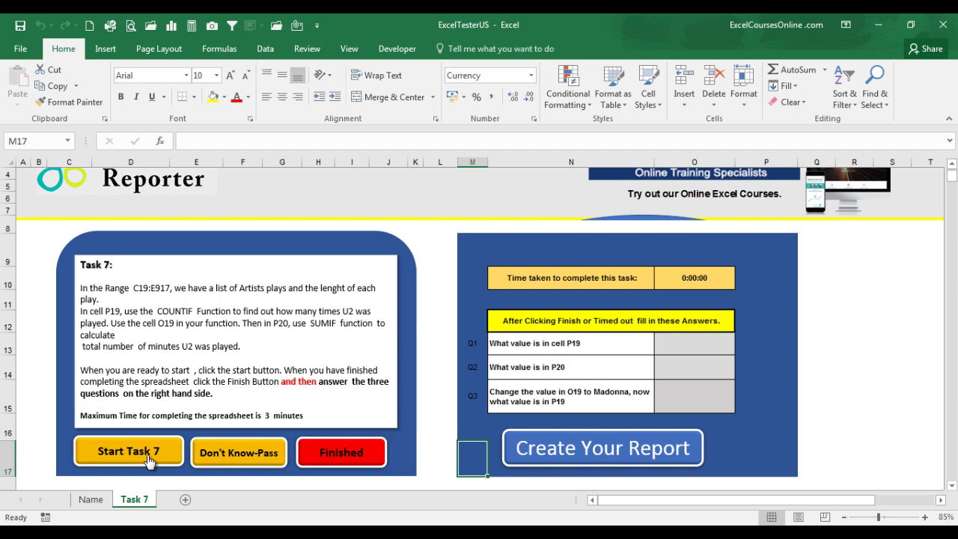
pyautogui.click(332, 453)
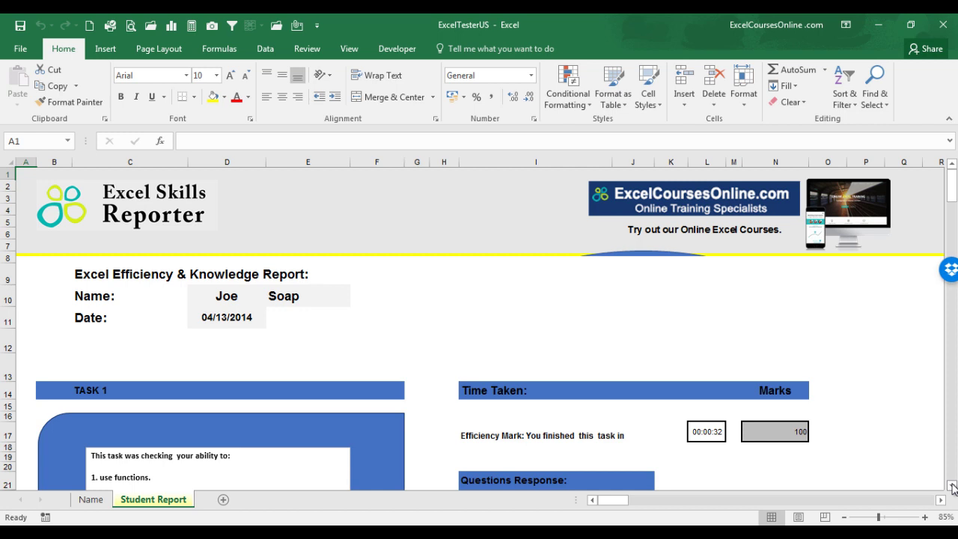
# Scroll the Student Report down to the Overall Result: 49% efficiency, 14% knowledge.
pyautogui.click(953, 488)
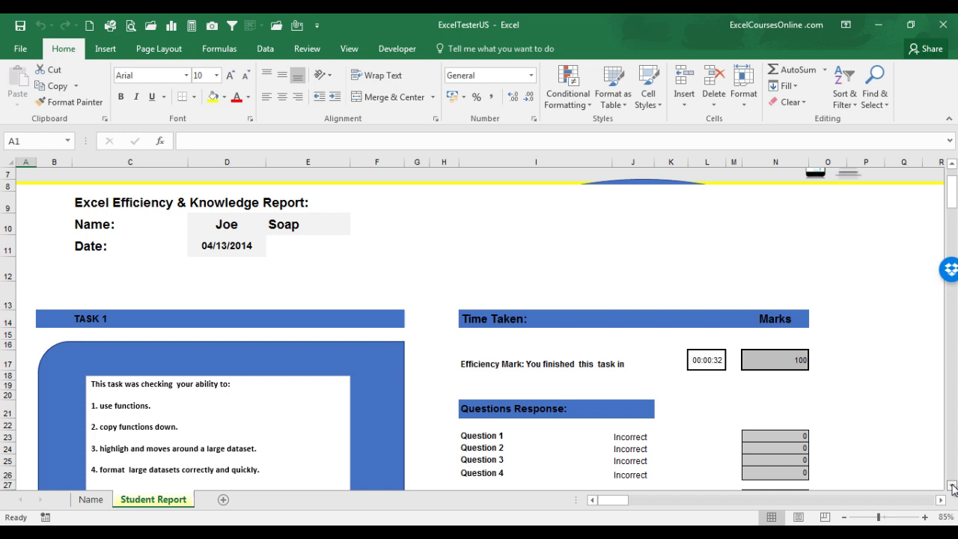
pyautogui.click(952, 166)
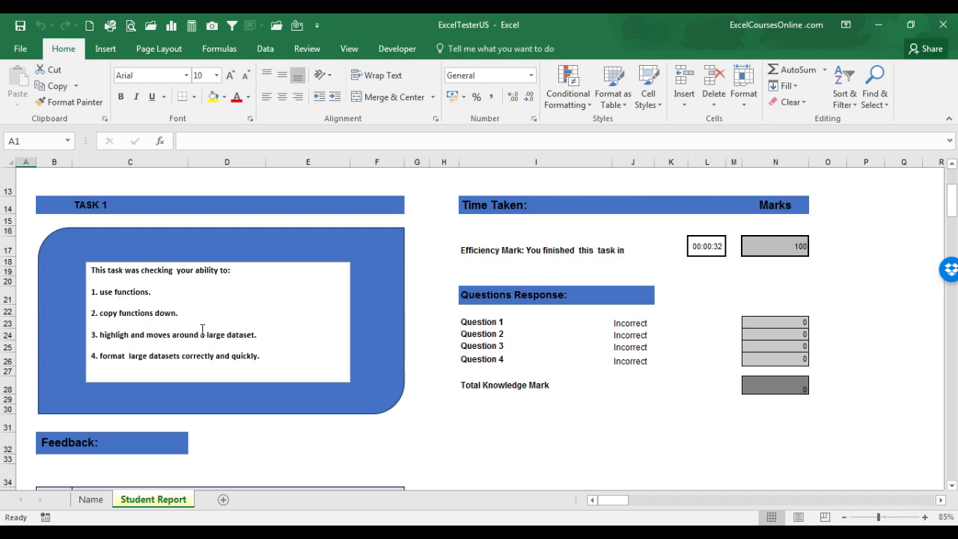
pyautogui.click(952, 485)
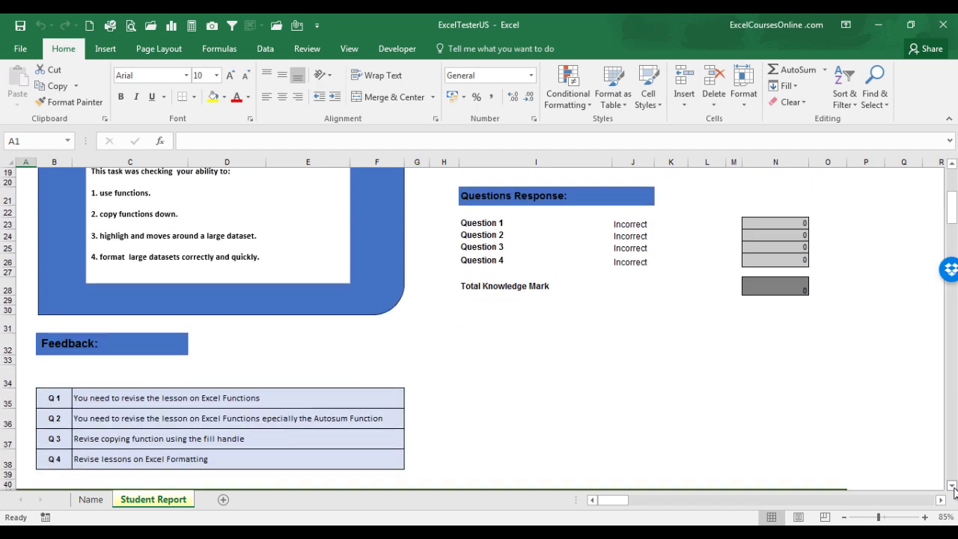
pyautogui.click(952, 485)
pyautogui.click(952, 485)
pyautogui.click(951, 485)
pyautogui.click(951, 485)
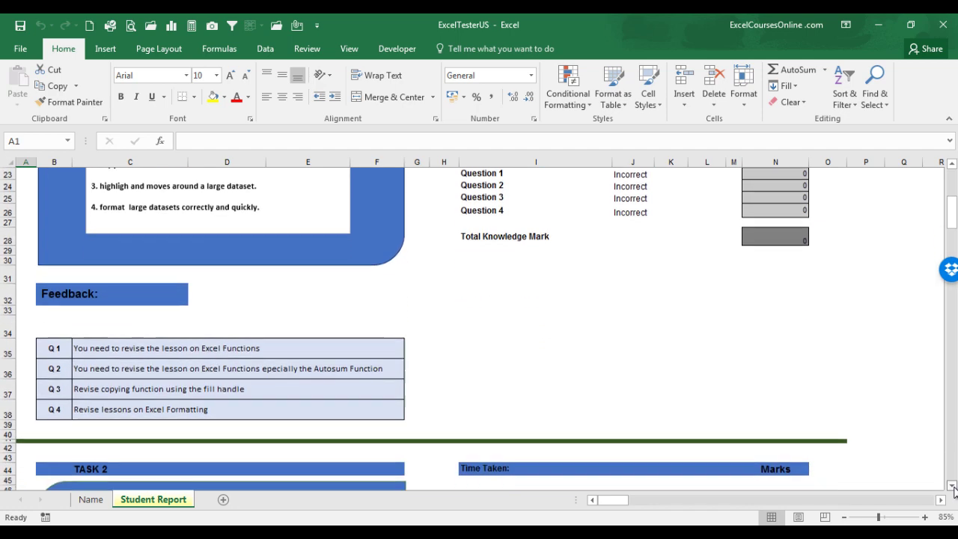
pyautogui.click(952, 485)
pyautogui.click(951, 485)
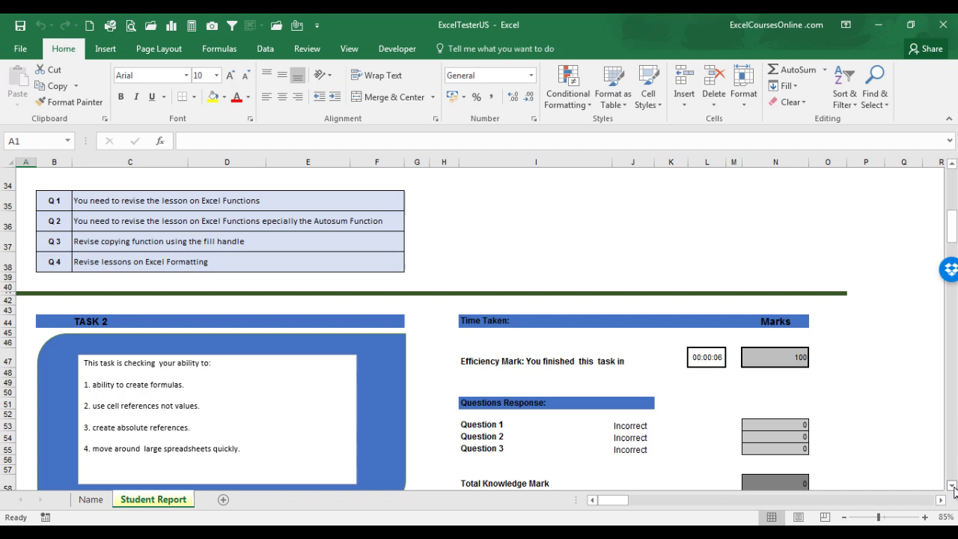
pyautogui.click(952, 485)
pyautogui.click(953, 471)
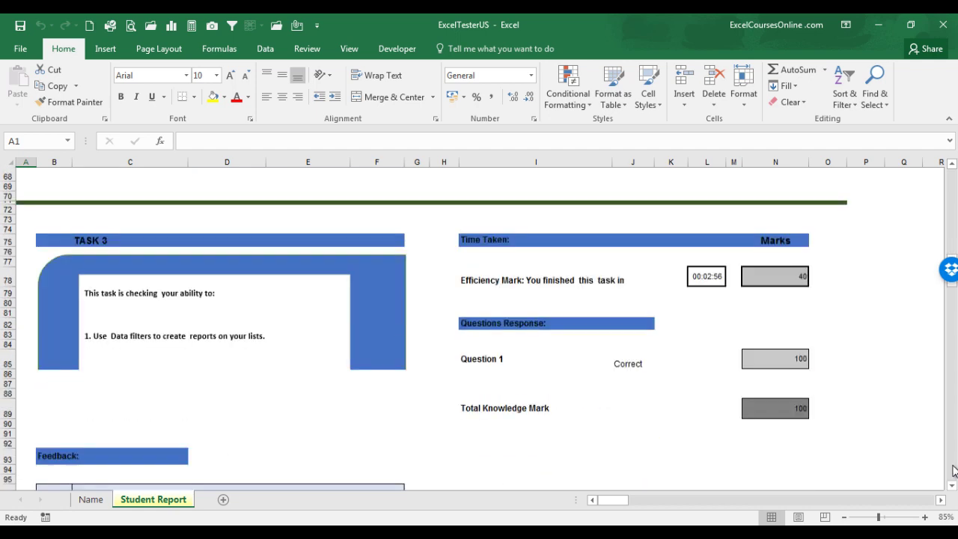
pyautogui.click(953, 470)
pyautogui.click(953, 470)
pyautogui.click(953, 470)
pyautogui.click(953, 470)
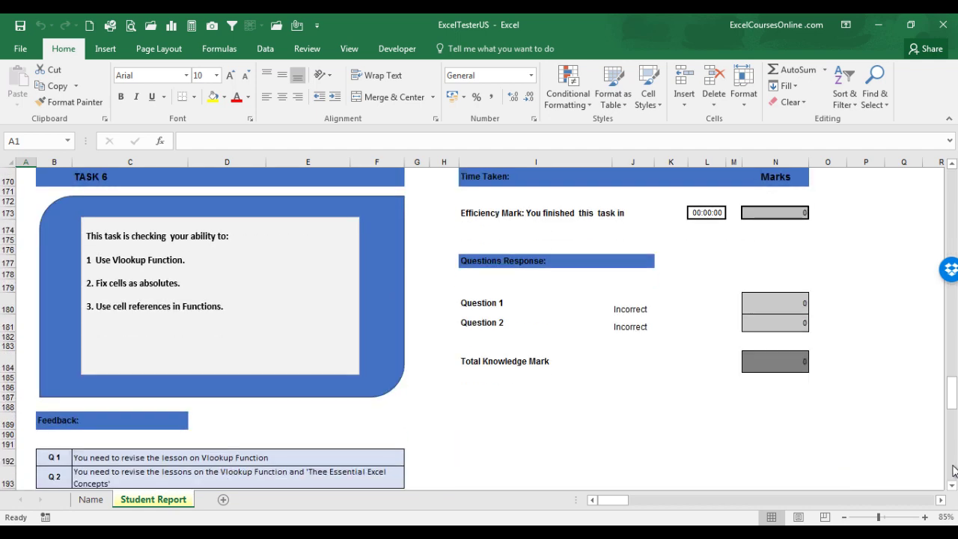
pyautogui.click(953, 470)
pyautogui.click(953, 471)
pyautogui.click(953, 470)
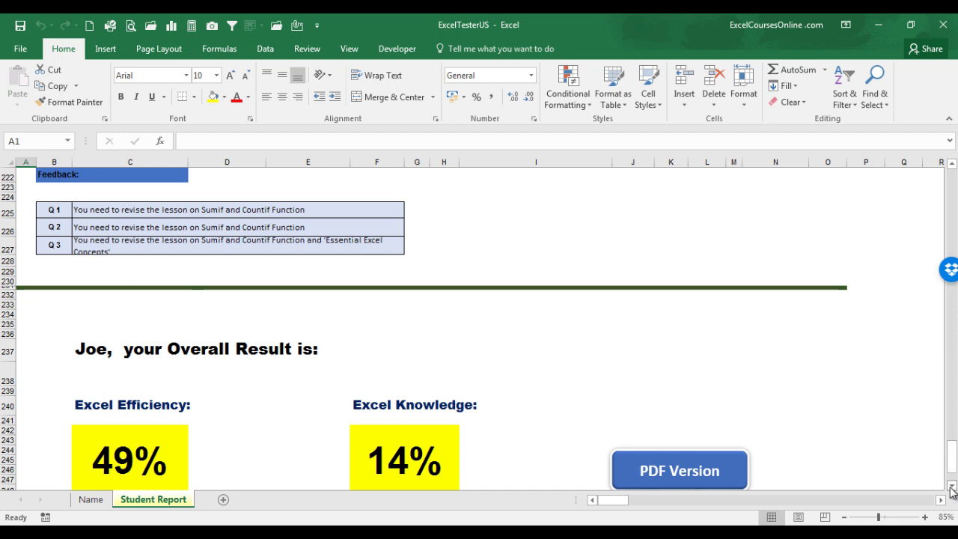
pyautogui.scroll(-1, 953, 491)
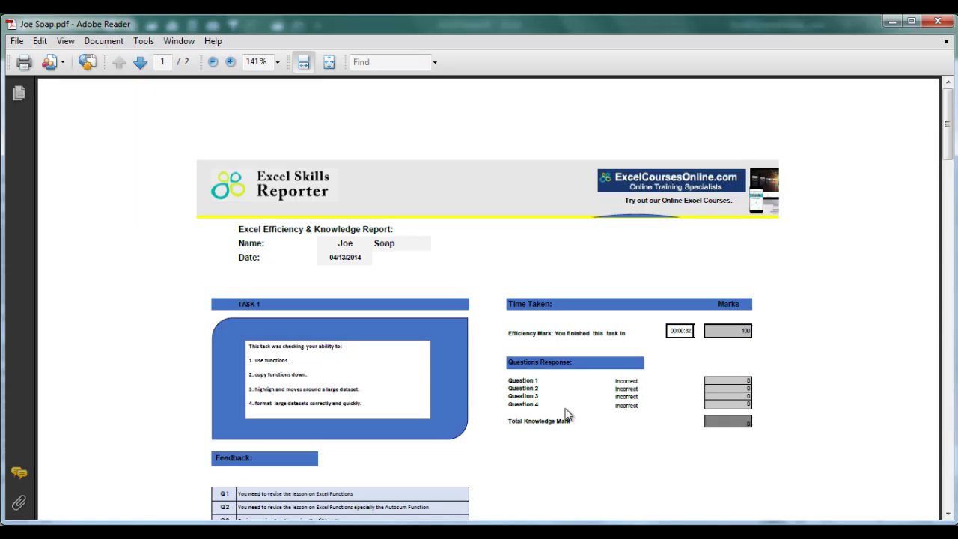
# Scroll the PDF report to page 2, then return to the Excel workbook.
pyautogui.click(947, 489)
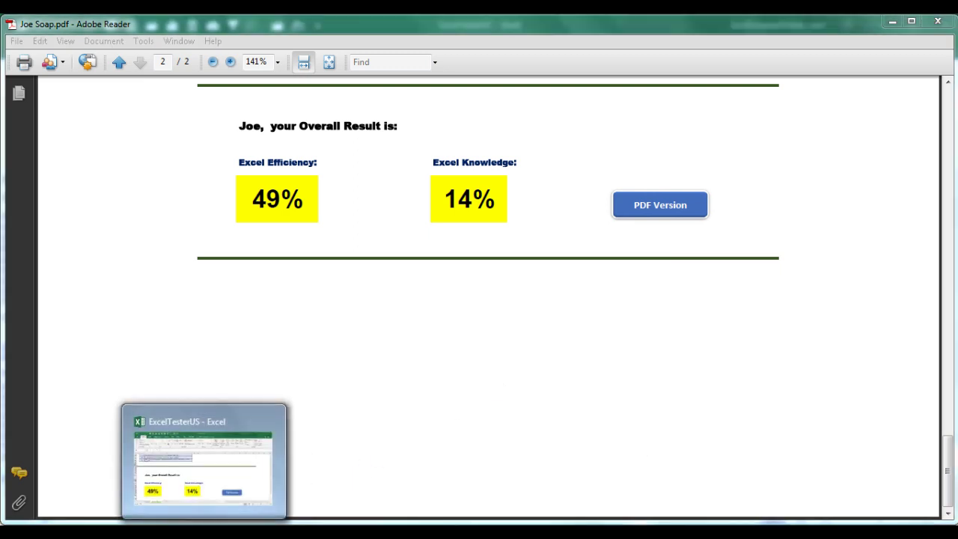
pyautogui.click(247, 487)
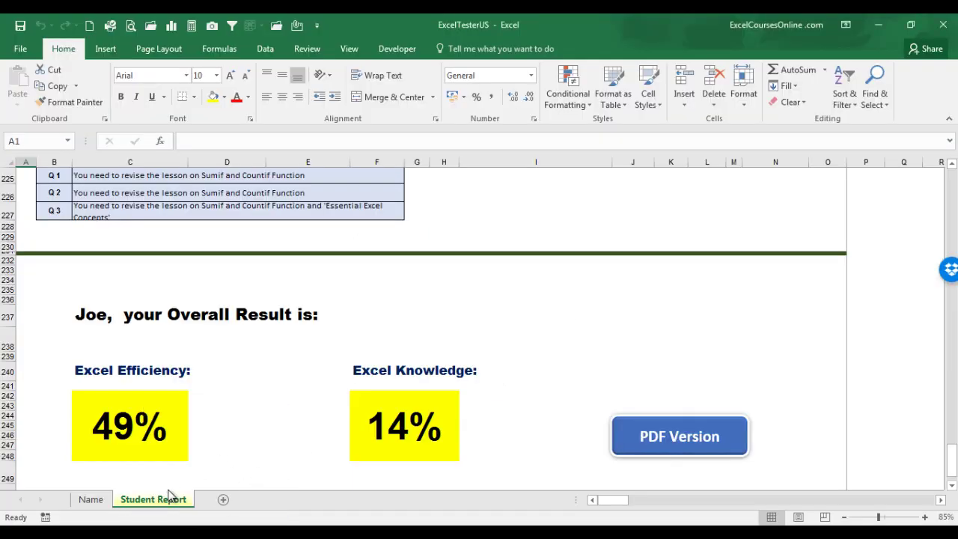
# Reset the exam from the Name sheet and acknowledge the Exam Reset message.
pyautogui.click(85, 505)
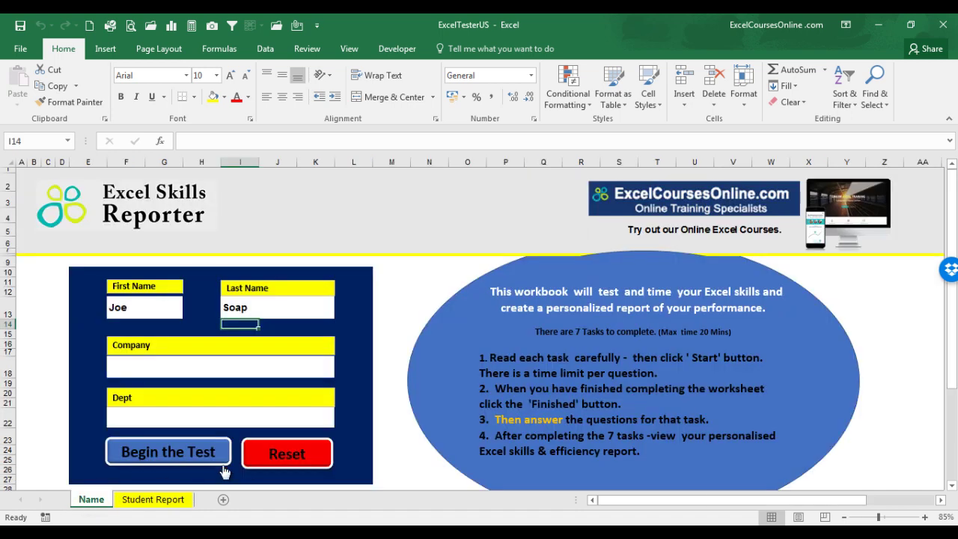
pyautogui.click(285, 456)
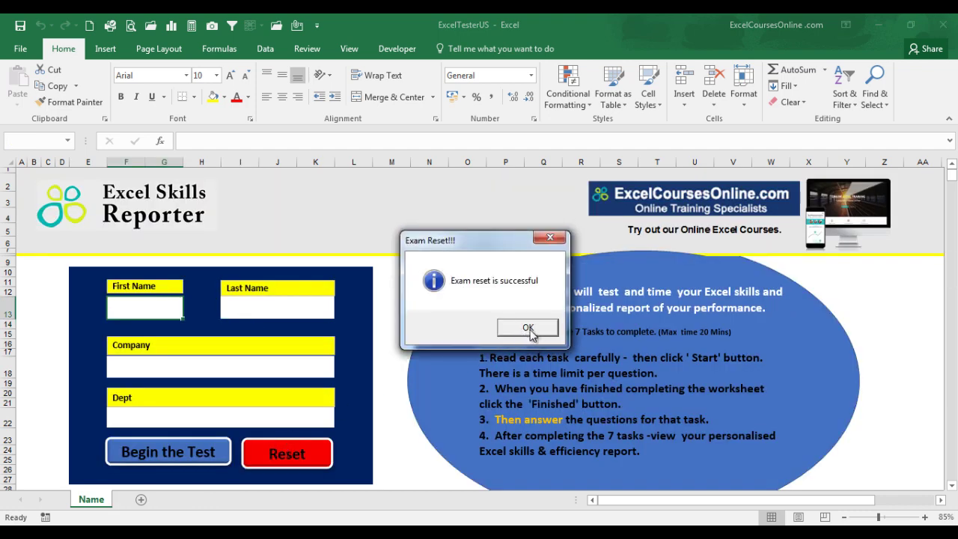
pyautogui.click(528, 330)
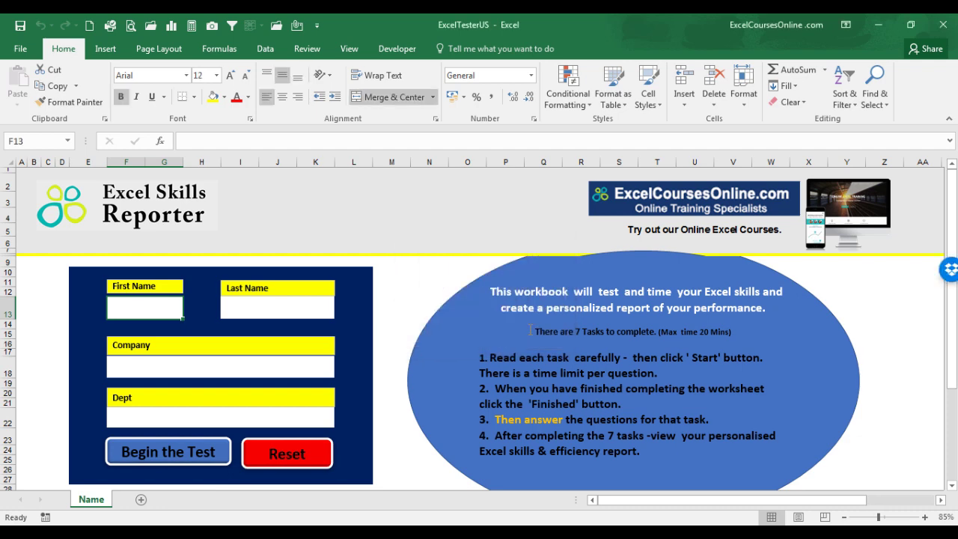